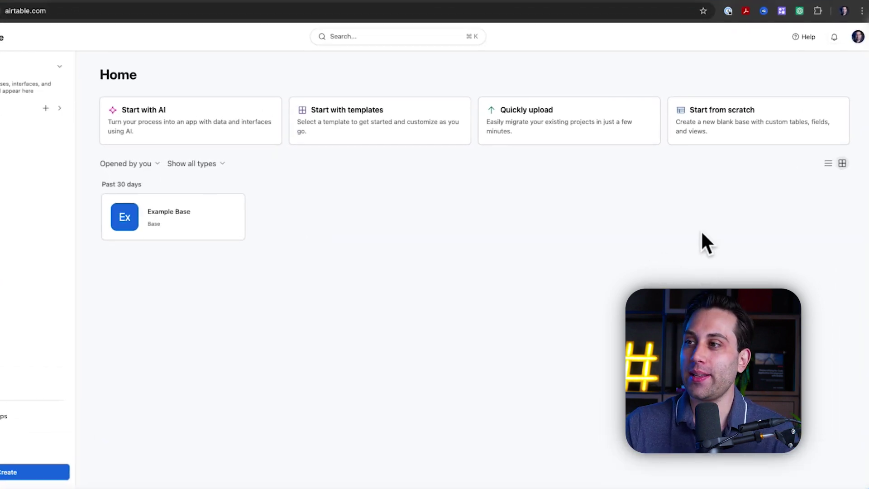
Step: Go from the avatar menu to Account settings and into the developer hub
{"action": "left_click", "coordinate": [858, 36]}
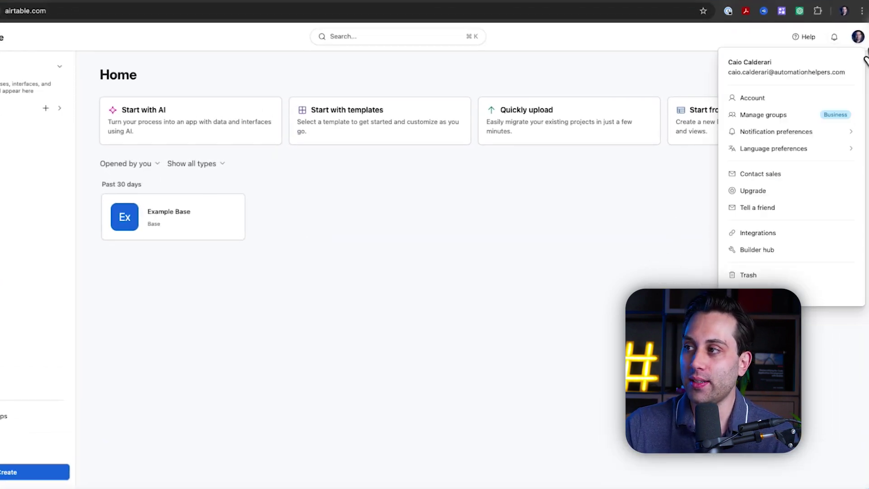
{"action": "left_click", "coordinate": [754, 99]}
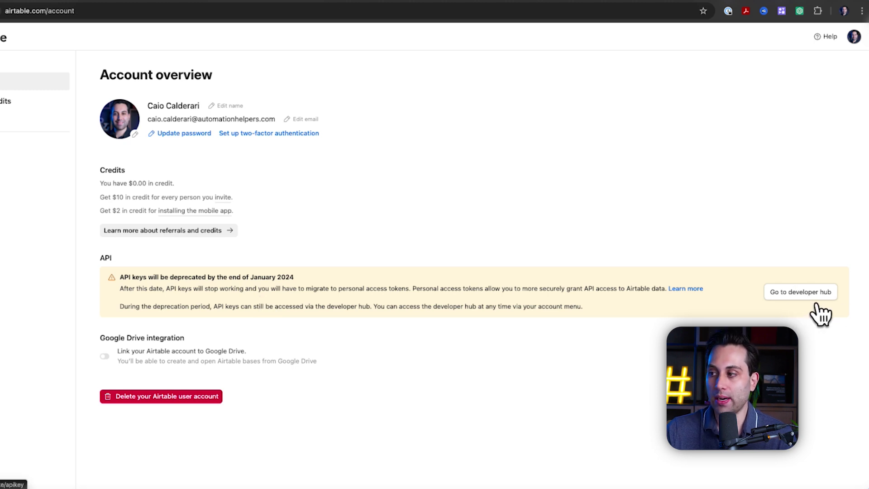
{"action": "left_click", "coordinate": [801, 295]}
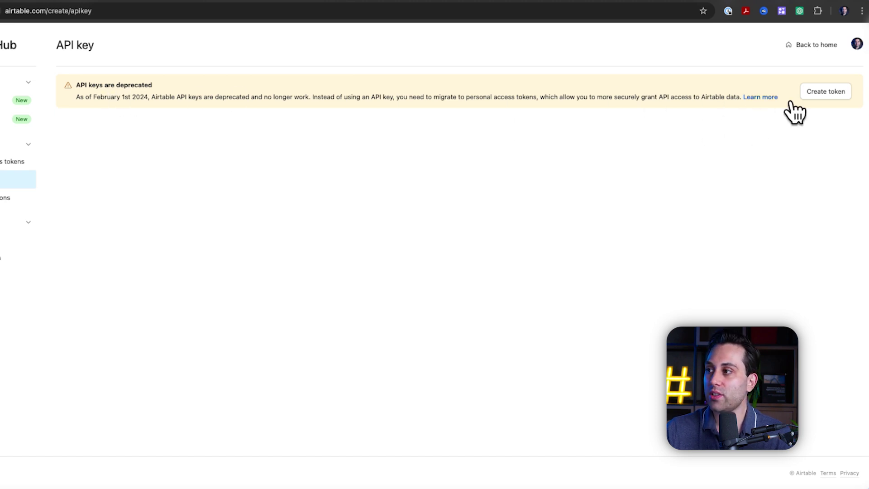
{"action": "left_click", "coordinate": [837, 97]}
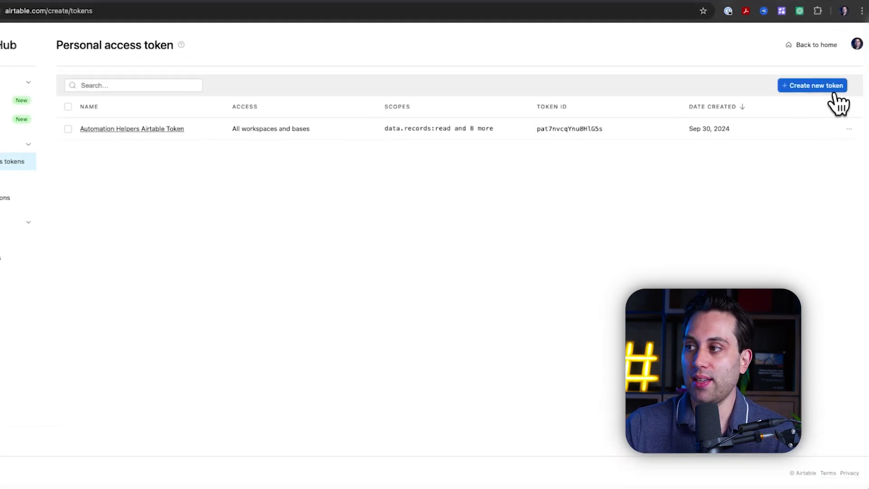
Step: Begin a new personal access token and name it 'Automations Helpers Example'
{"action": "left_click", "coordinate": [820, 88]}
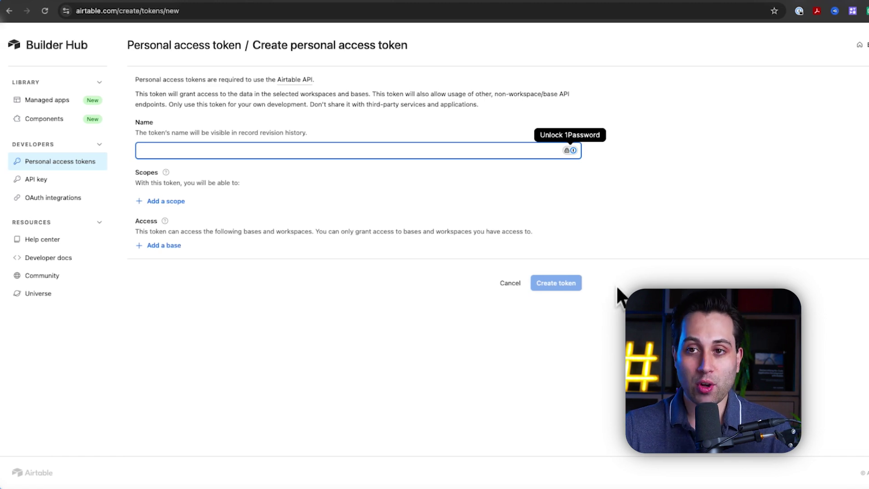
{"action": "type", "text": "Automati"}
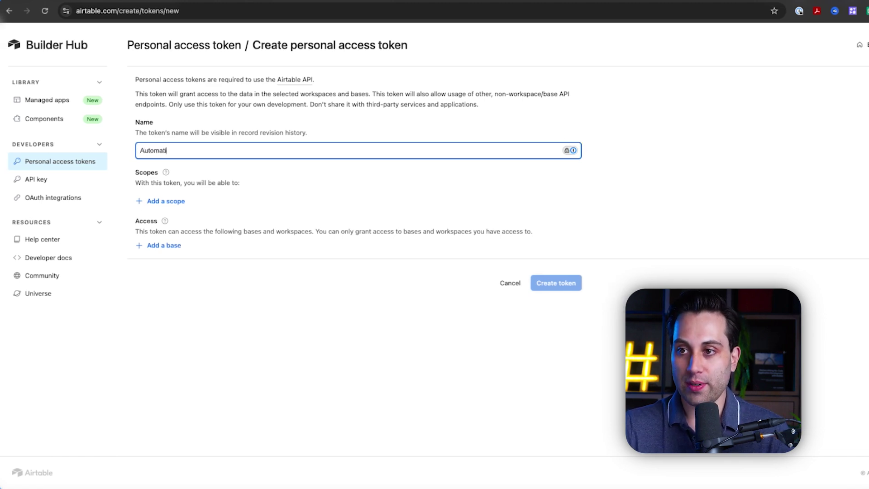
{"action": "type", "text": "ons Helpers Example"}
{"action": "left_click", "coordinate": [264, 180]}
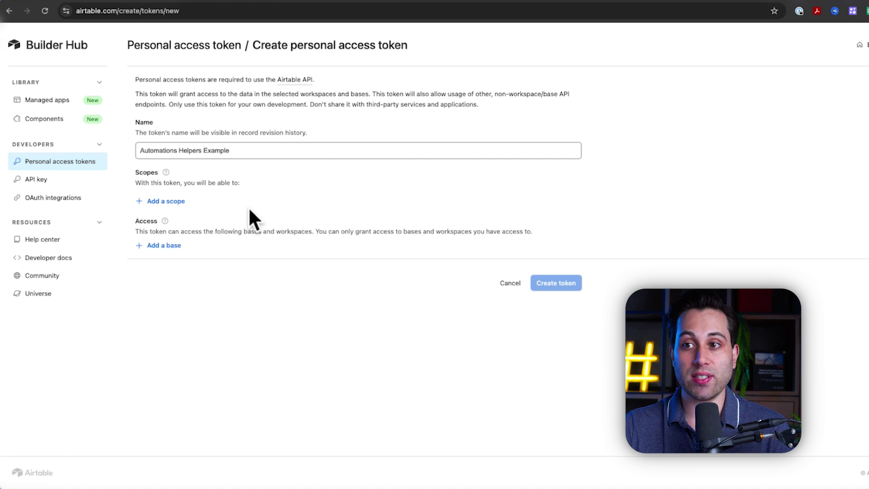
Step: Find data.records:read in the scope list and add it to the token
{"action": "left_click", "coordinate": [171, 208]}
{"action": "scroll", "coordinate": [204, 277], "scroll_direction": "down", "scroll_amount": 5}
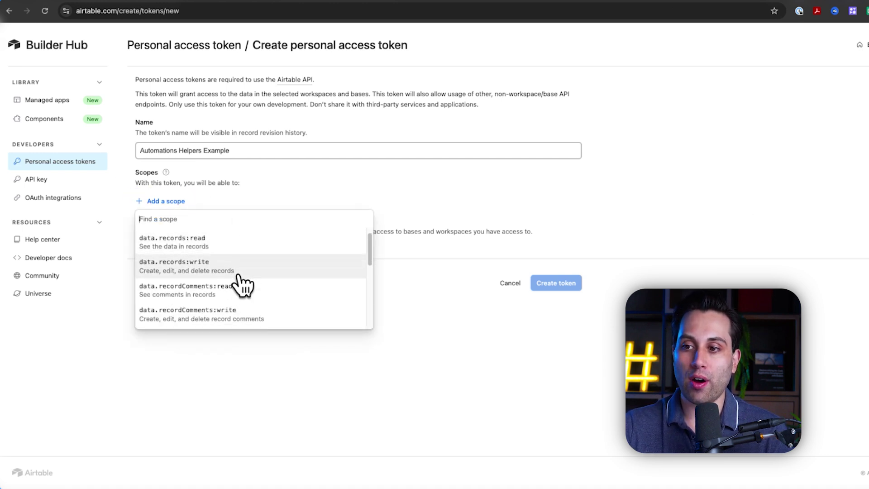
{"action": "scroll", "coordinate": [203, 279], "scroll_direction": "down", "scroll_amount": 1}
{"action": "scroll", "coordinate": [202, 287], "scroll_direction": "up", "scroll_amount": 6}
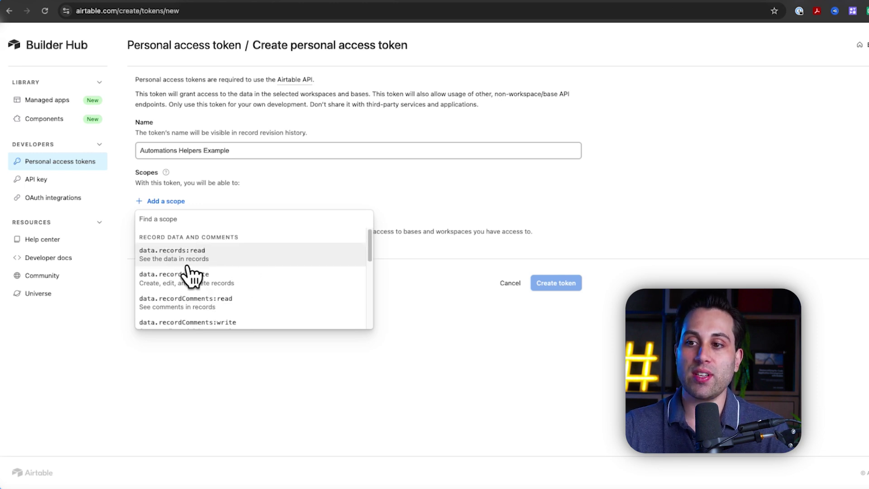
{"action": "scroll", "coordinate": [205, 269], "scroll_direction": "down", "scroll_amount": 1}
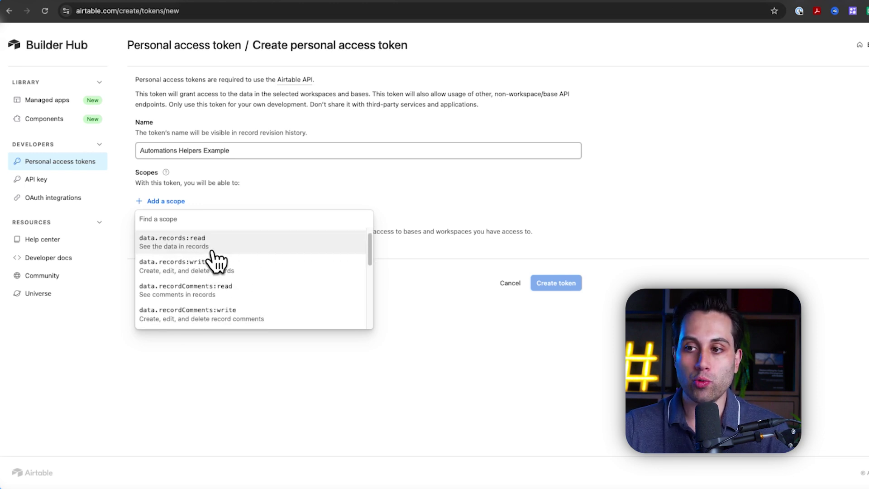
{"action": "scroll", "coordinate": [255, 263], "scroll_direction": "down", "scroll_amount": 1}
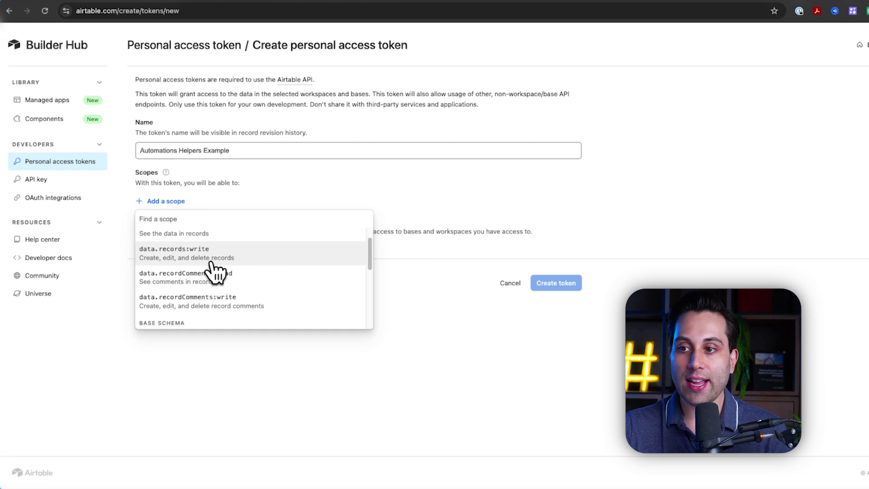
{"action": "scroll", "coordinate": [277, 271], "scroll_direction": "down", "scroll_amount": 6}
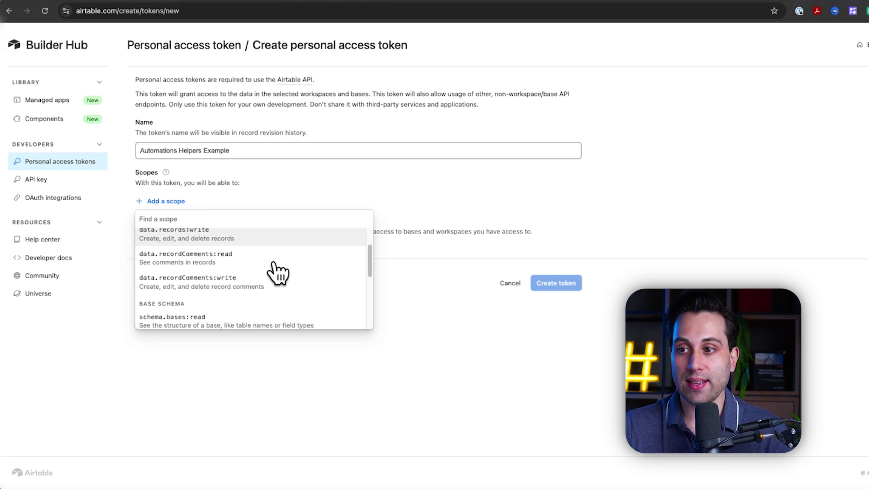
{"action": "scroll", "coordinate": [206, 274], "scroll_direction": "down", "scroll_amount": 1}
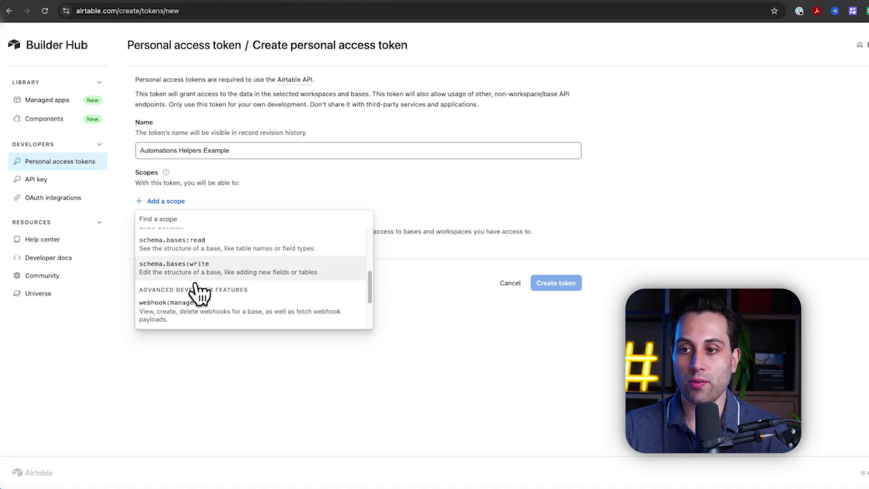
{"action": "scroll", "coordinate": [203, 285], "scroll_direction": "down", "scroll_amount": 4}
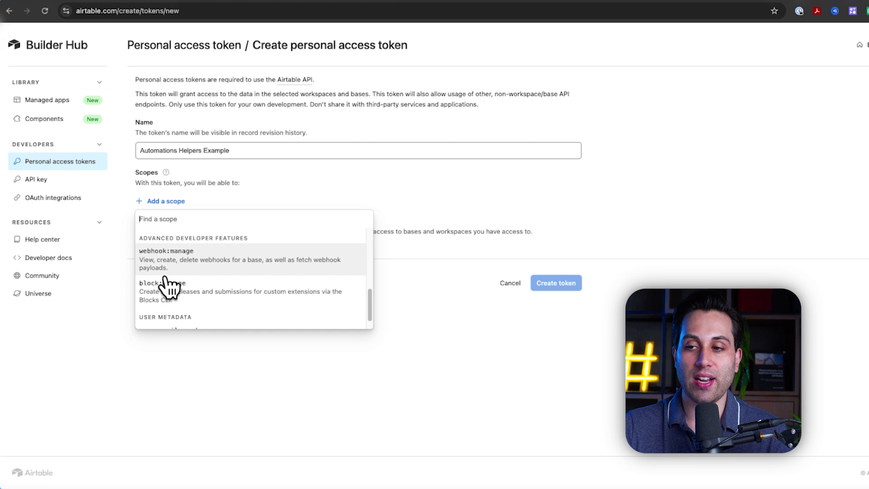
{"action": "scroll", "coordinate": [190, 272], "scroll_direction": "down", "scroll_amount": 1}
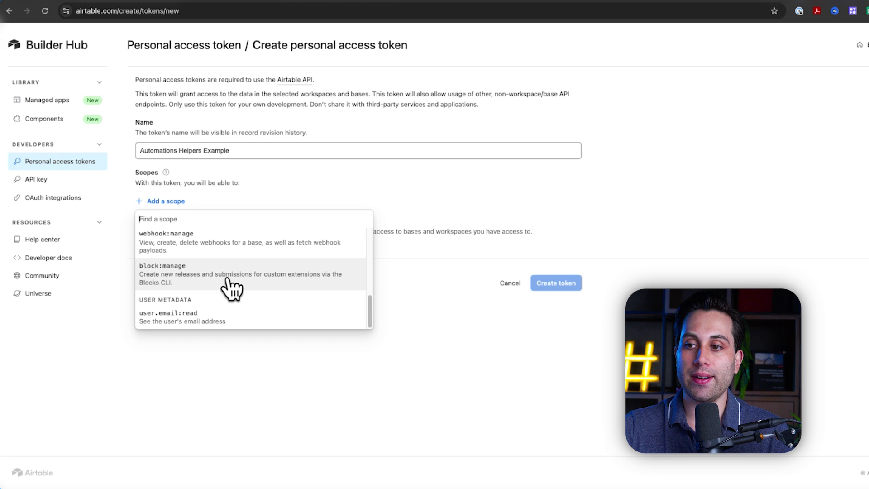
{"action": "scroll", "coordinate": [226, 285], "scroll_direction": "up", "scroll_amount": 5}
{"action": "scroll", "coordinate": [222, 287], "scroll_direction": "up", "scroll_amount": 2}
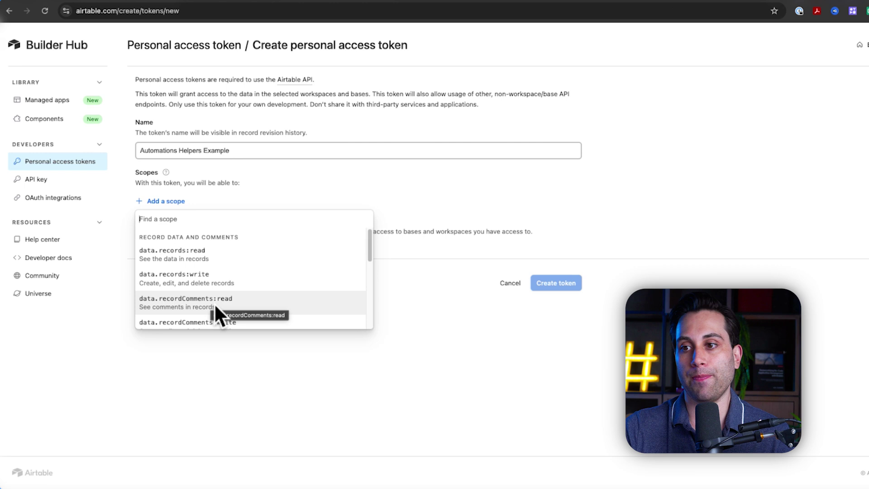
{"action": "left_click", "coordinate": [229, 262]}
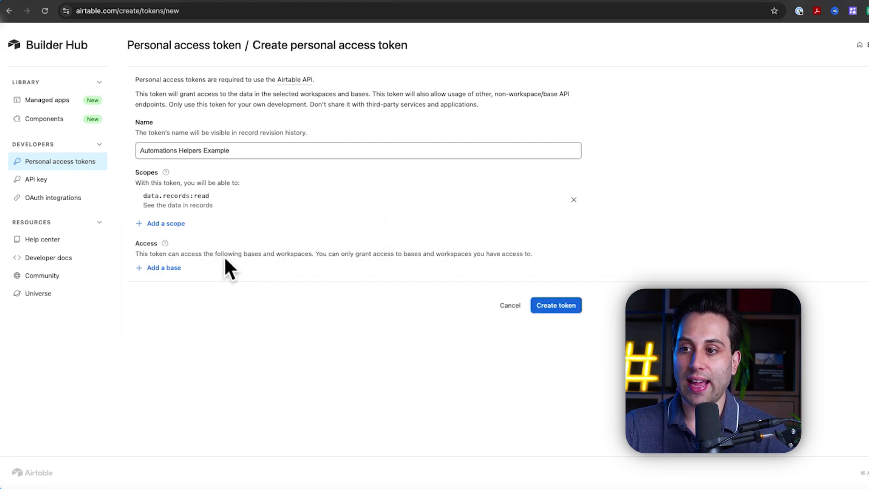
Step: Add the data.records:write, data.recordComments:read and data.recordComments:write scopes
{"action": "left_click", "coordinate": [179, 230]}
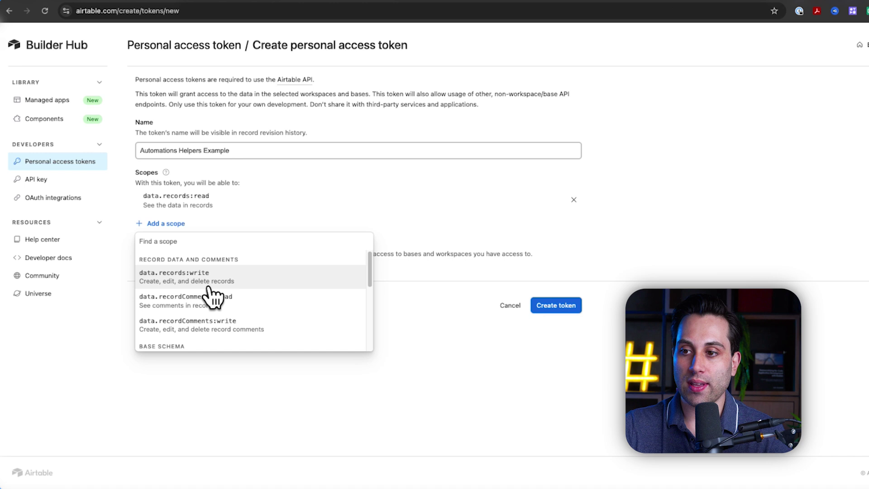
{"action": "left_click", "coordinate": [202, 293]}
{"action": "left_click", "coordinate": [166, 245]}
{"action": "left_click", "coordinate": [256, 331]}
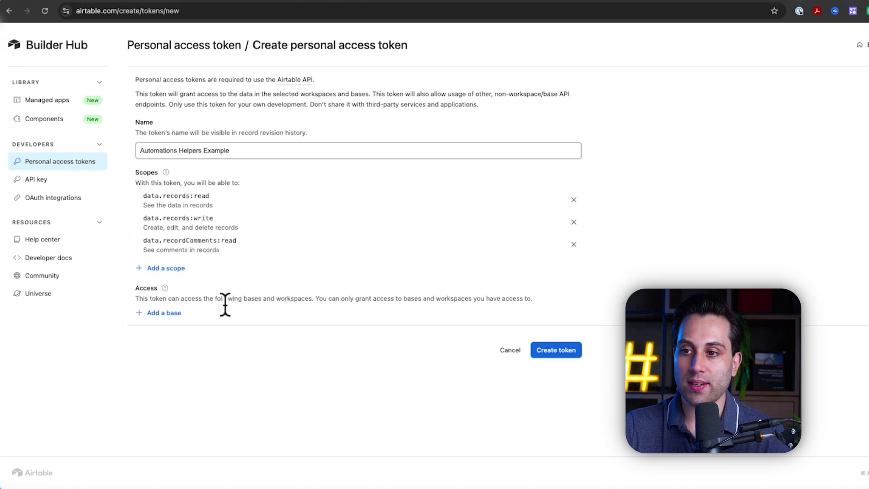
{"action": "left_click", "coordinate": [166, 268]}
{"action": "left_click", "coordinate": [217, 349]}
Step: Add schema.bases:read, then scroll the scope list toward the remaining scopes
{"action": "left_click", "coordinate": [166, 290]}
{"action": "left_click", "coordinate": [208, 353]}
{"action": "left_click", "coordinate": [171, 313]}
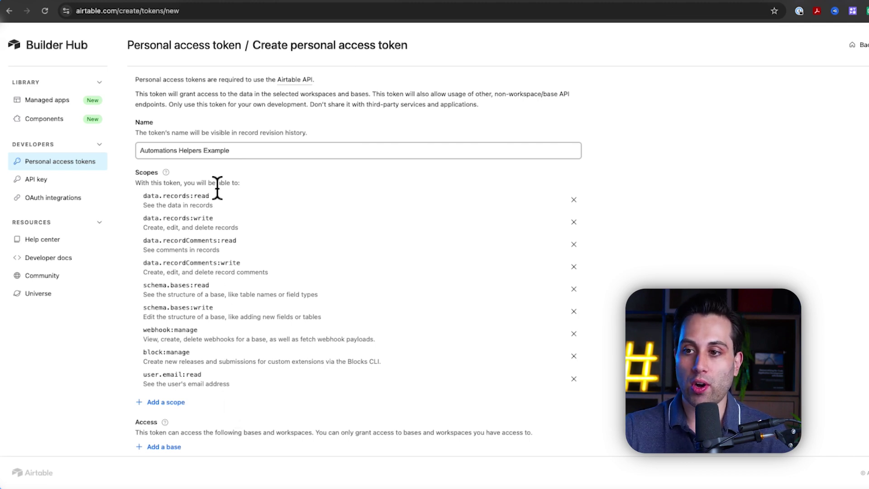
{"action": "scroll", "coordinate": [231, 349], "scroll_direction": "down", "scroll_amount": 1}
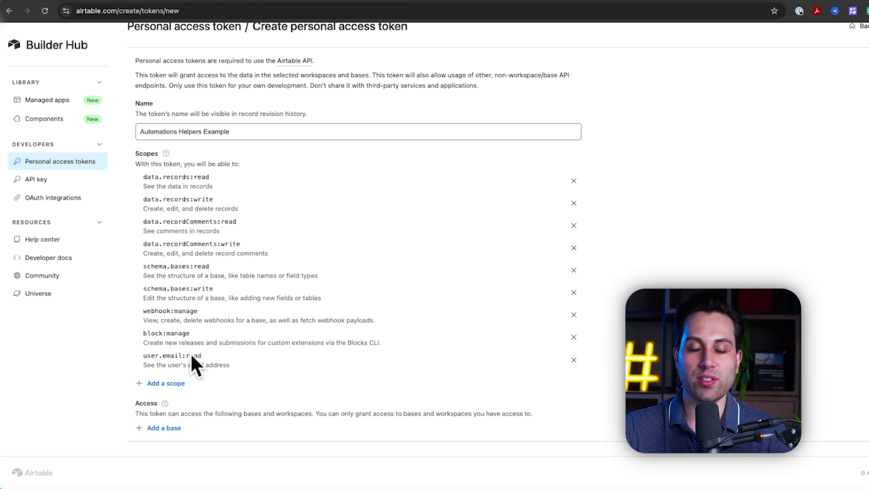
{"action": "scroll", "coordinate": [239, 285], "scroll_direction": "down", "scroll_amount": 1}
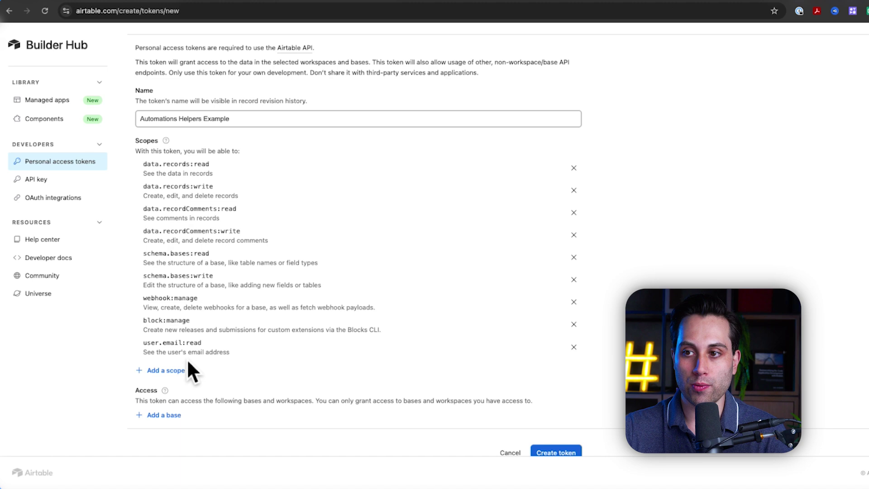
{"action": "scroll", "coordinate": [186, 359], "scroll_direction": "down", "scroll_amount": 1}
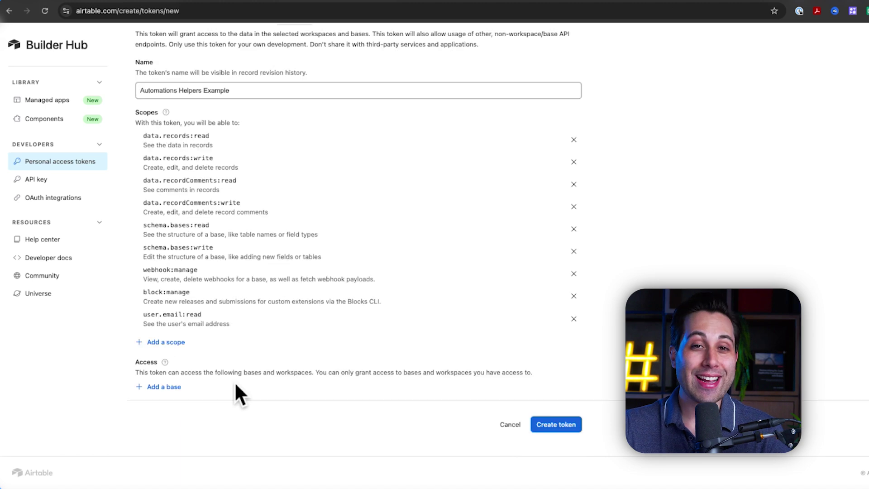
Step: Grant the token access to all current and future bases in all workspaces
{"action": "left_click", "coordinate": [164, 387]}
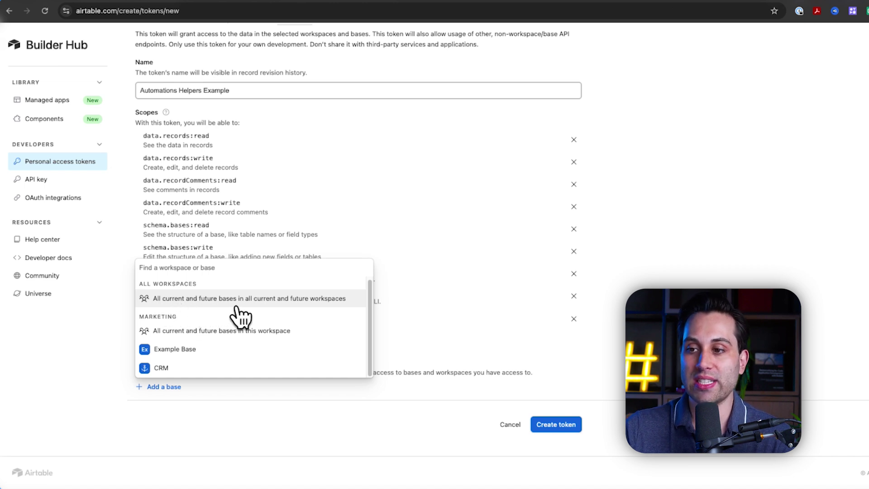
{"action": "left_click", "coordinate": [283, 299]}
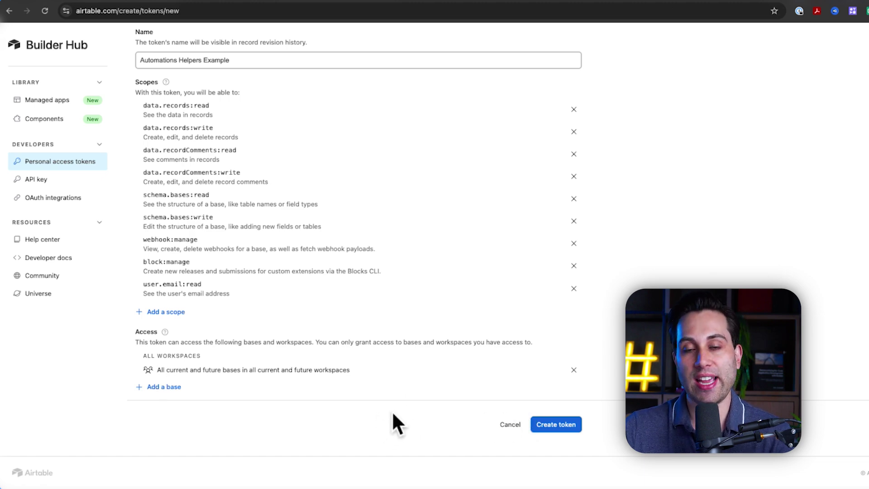
{"action": "scroll", "coordinate": [392, 413], "scroll_direction": "up", "scroll_amount": 3}
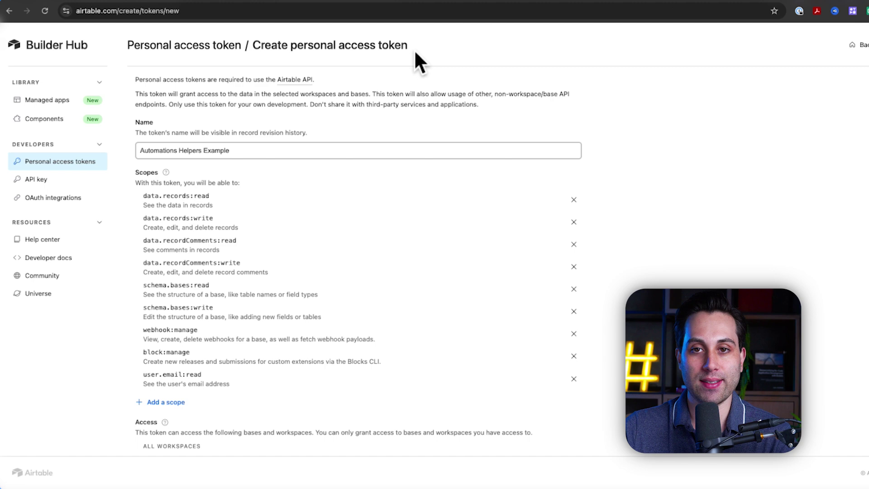
{"action": "scroll", "coordinate": [448, 190], "scroll_direction": "down", "scroll_amount": 3}
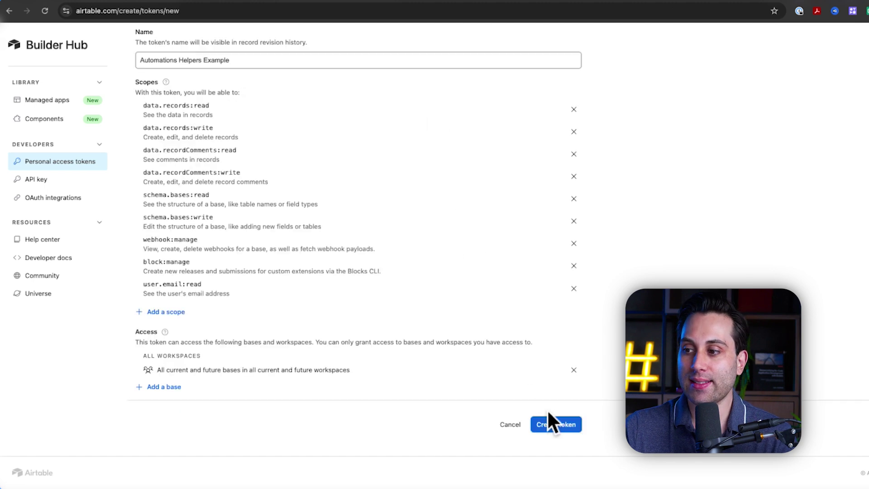
Step: Create the token and close the dialog showing its generated value
{"action": "left_click", "coordinate": [563, 432]}
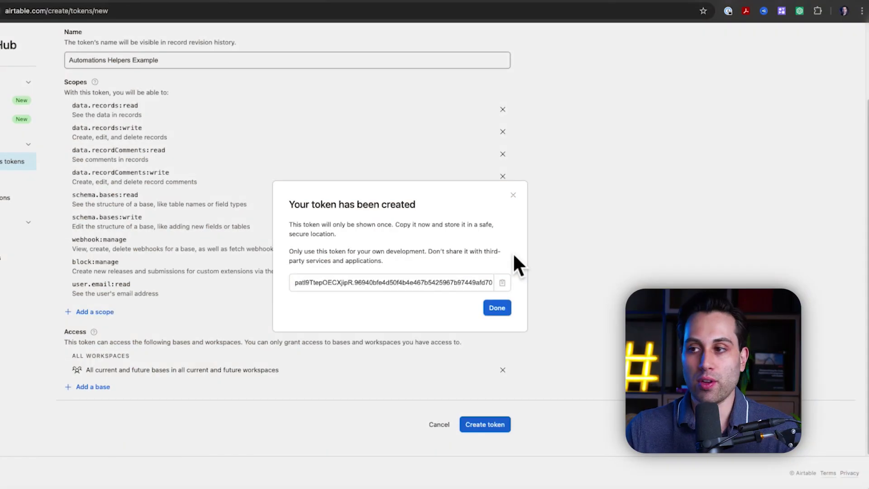
{"action": "left_click", "coordinate": [506, 309]}
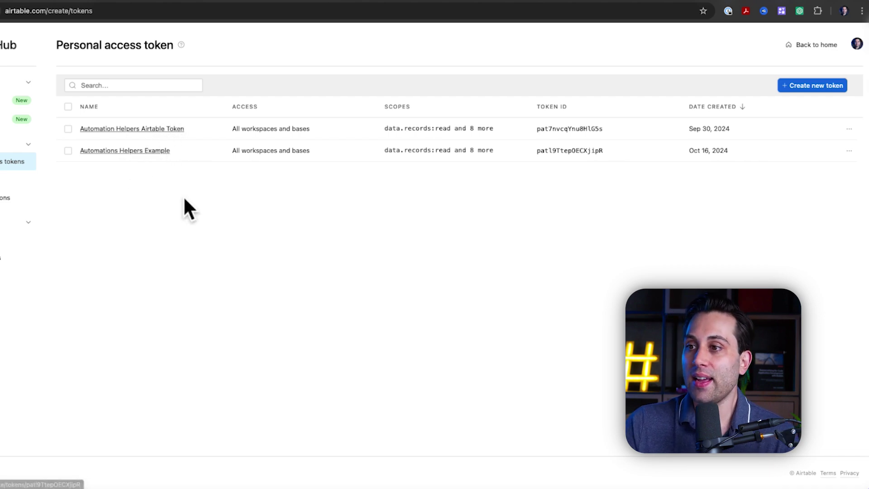
Step: Open the Automations Helpers Example token and review its scopes and access
{"action": "left_click", "coordinate": [127, 158]}
{"action": "scroll", "coordinate": [175, 229], "scroll_direction": "down", "scroll_amount": 2}
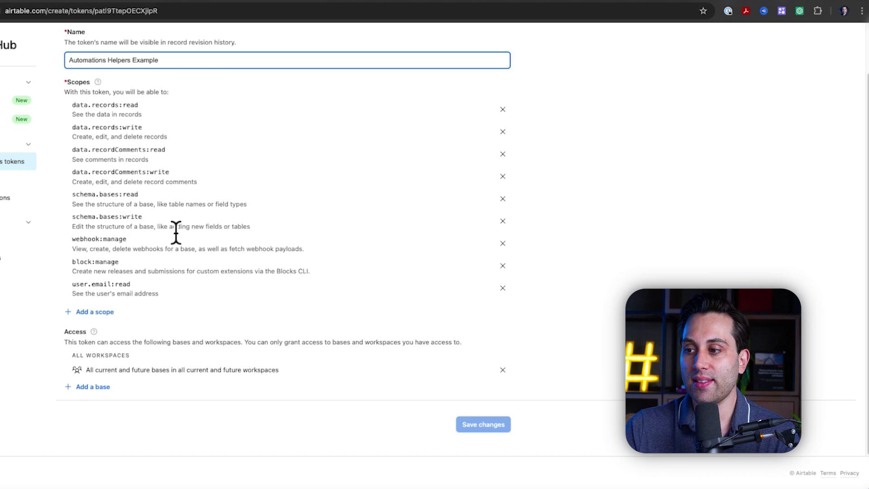
{"action": "scroll", "coordinate": [152, 247], "scroll_direction": "up", "scroll_amount": 2}
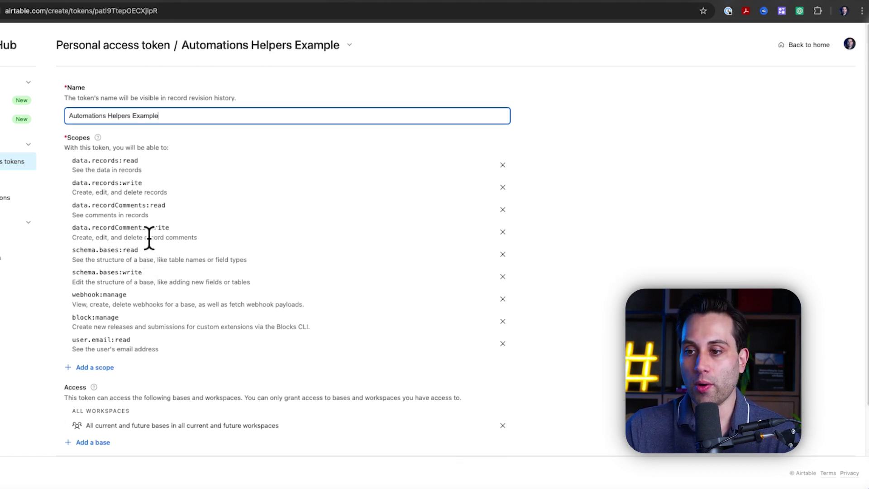
{"action": "scroll", "coordinate": [146, 302], "scroll_direction": "down", "scroll_amount": 2}
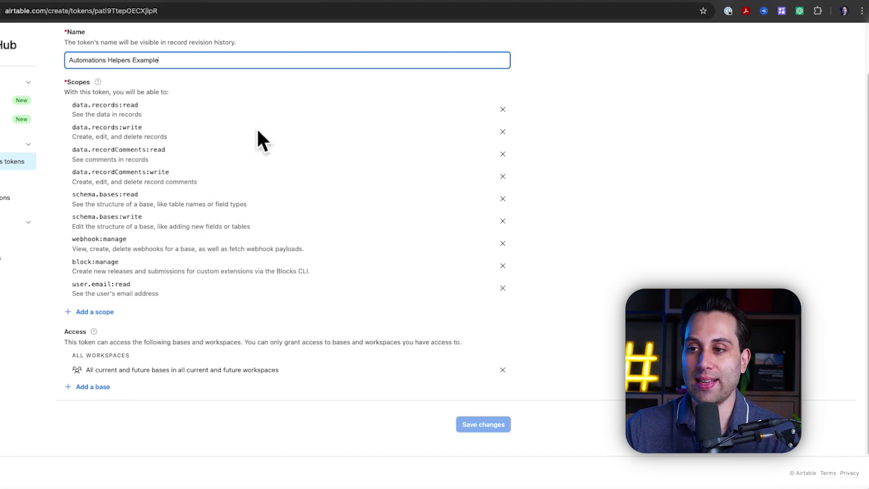
{"action": "scroll", "coordinate": [170, 219], "scroll_direction": "up", "scroll_amount": 2}
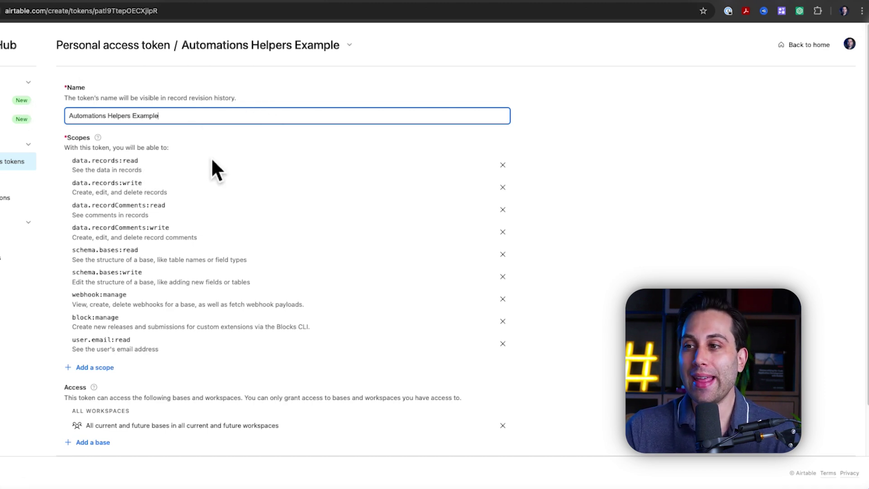
{"action": "scroll", "coordinate": [212, 160], "scroll_direction": "down", "scroll_amount": 2}
Step: Back on the token list, delete the Automations Helpers Example token
{"action": "left_click", "coordinate": [13, 161]}
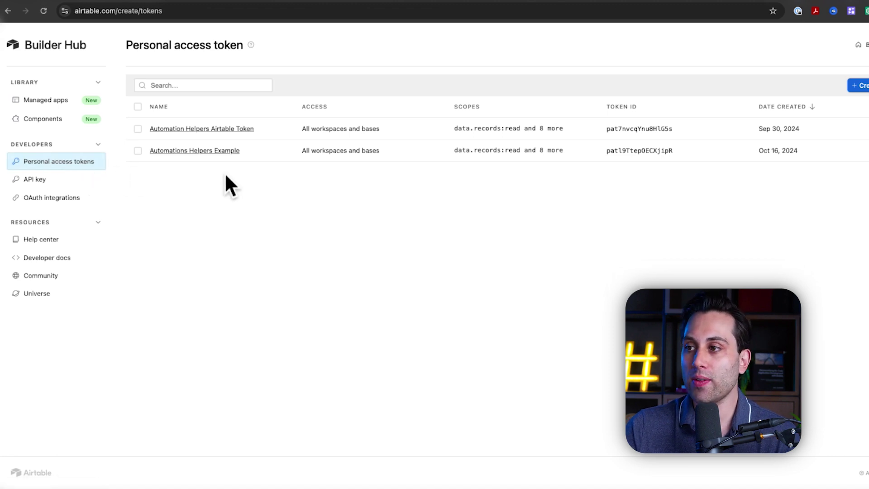
{"action": "left_click", "coordinate": [850, 151]}
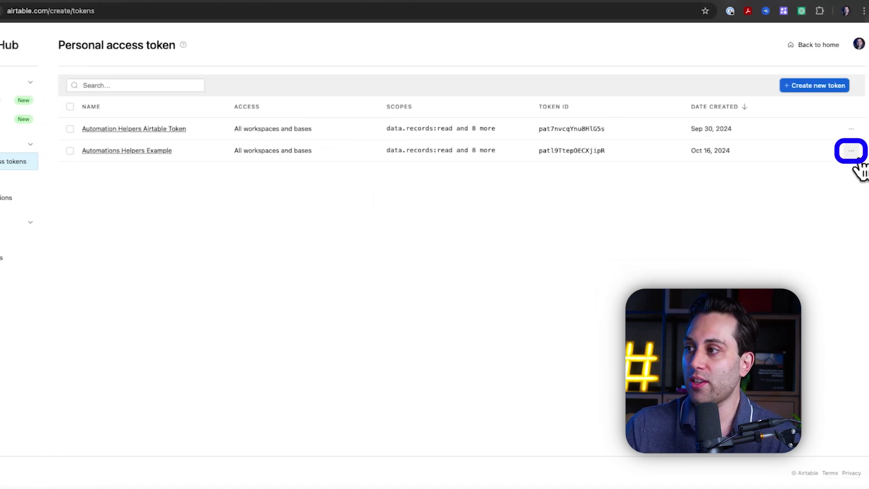
{"action": "left_click", "coordinate": [828, 209]}
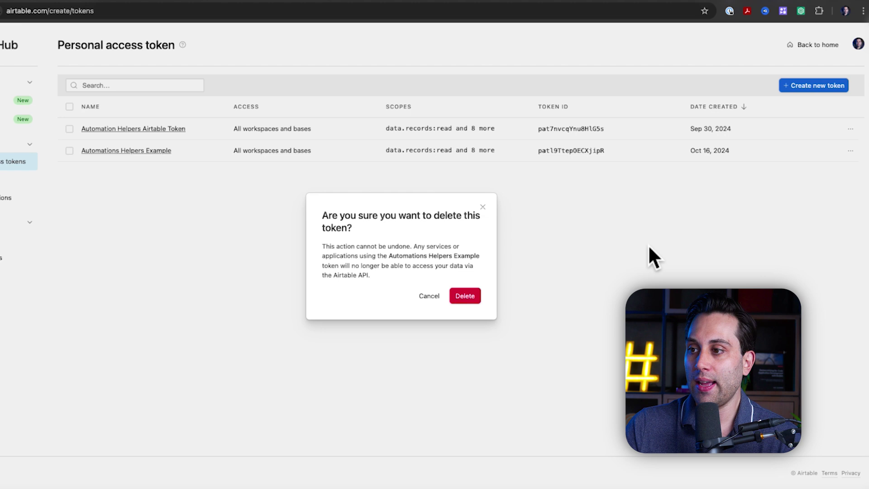
{"action": "key", "text": "Return"}
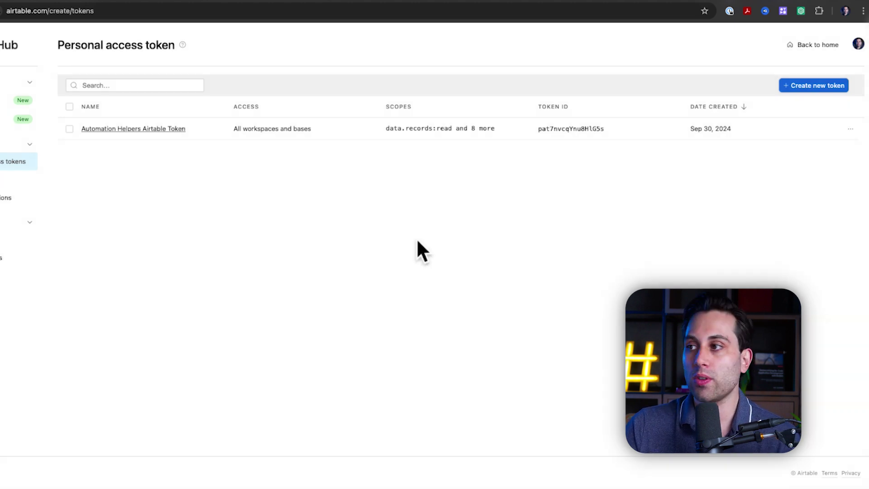